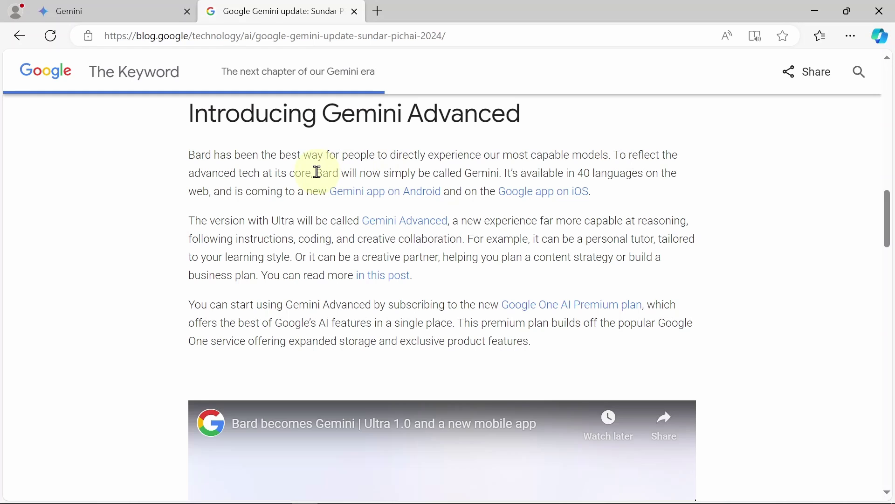
Examine the Gemini update article's sections on Gemini Advanced, Gemini in Workspace and Google Cloud, and upcoming plans.
left_click_drag(316, 173, 503, 174)
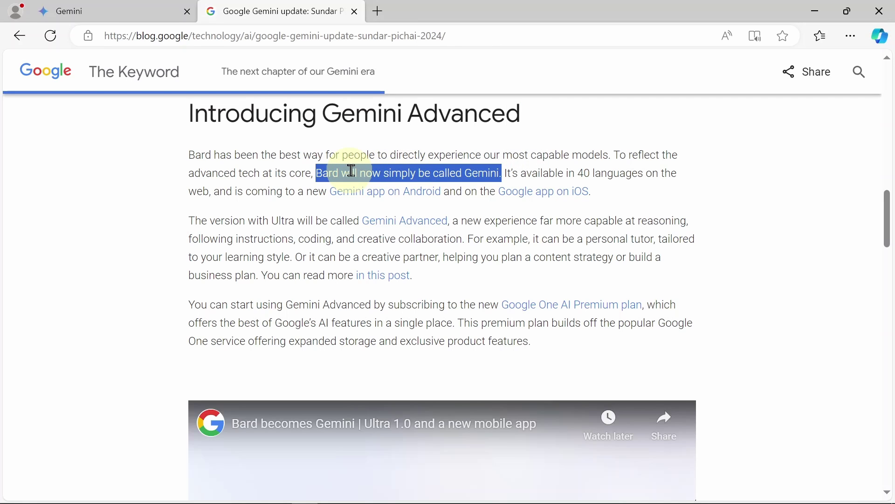
left_click(505, 177)
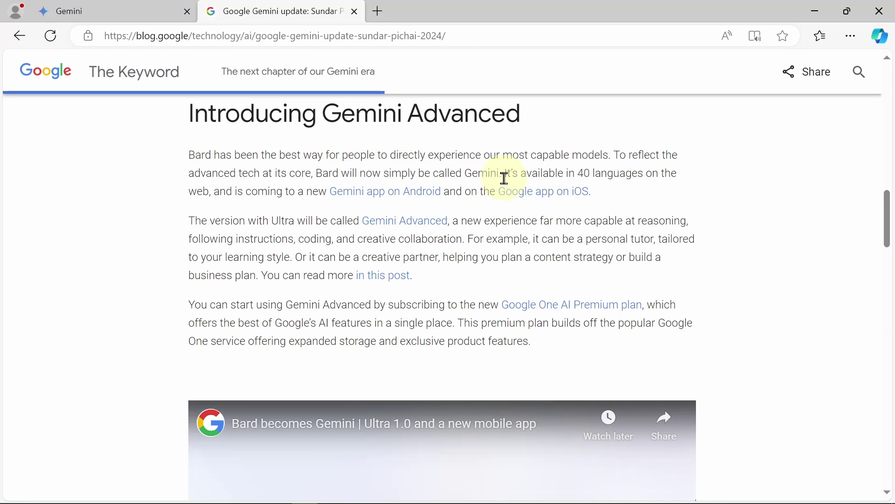
left_click_drag(505, 178, 653, 173)
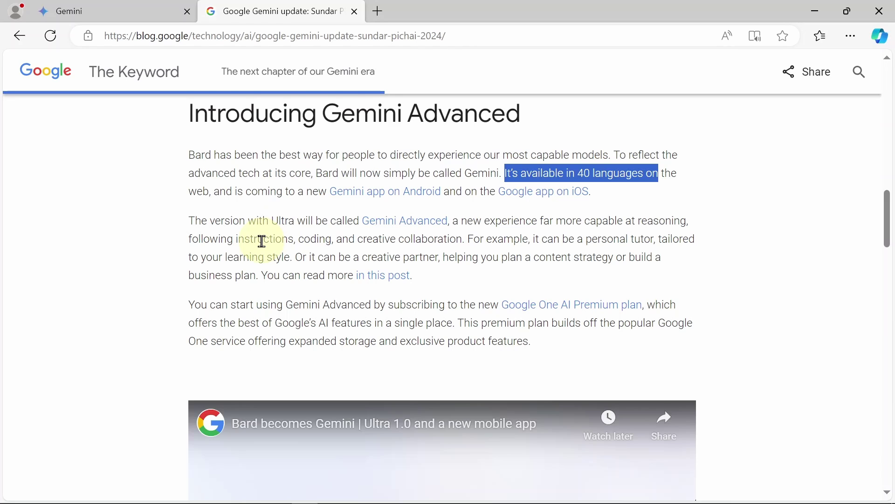
scroll(261, 241, "down", 10)
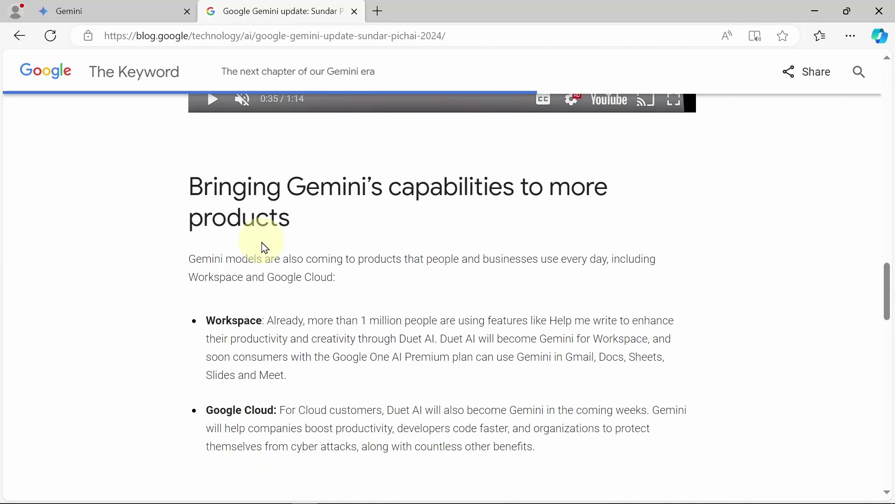
scroll(264, 248, "down", 1)
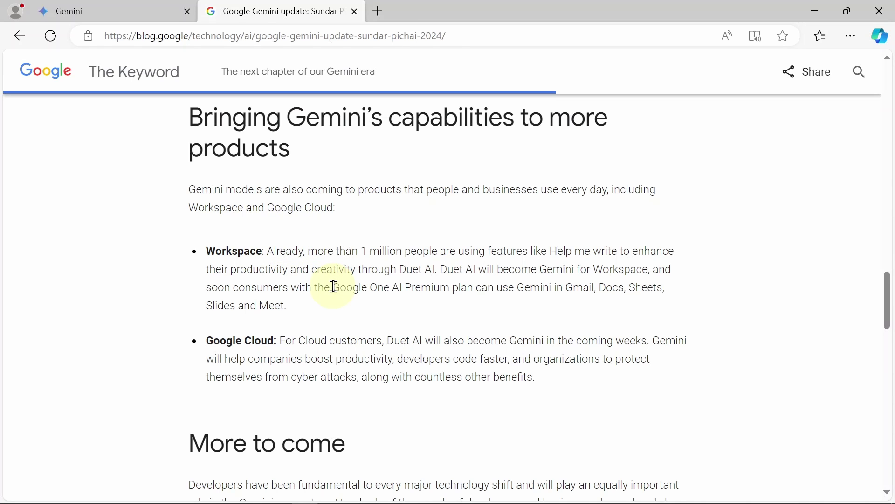
left_click_drag(334, 286, 619, 306)
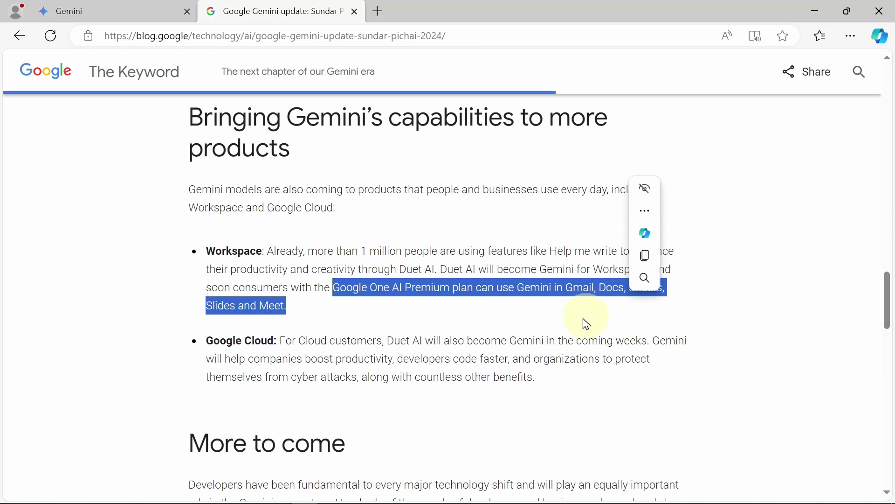
left_click_drag(394, 360, 388, 359)
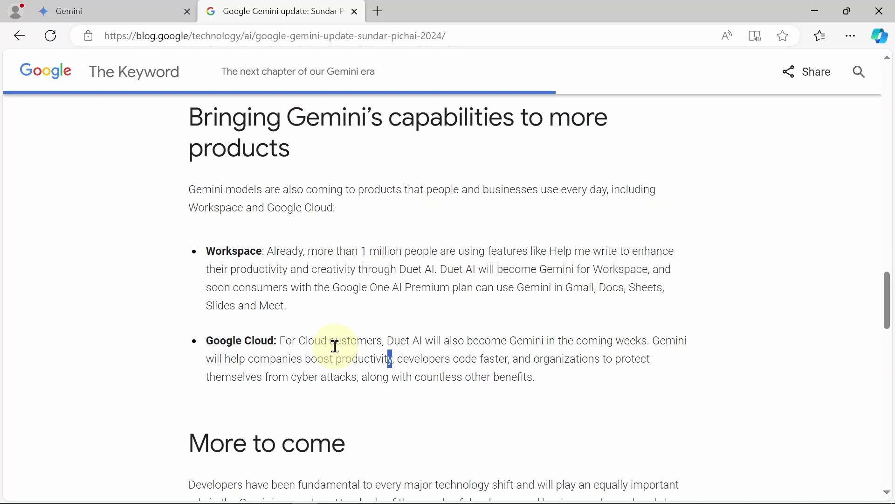
scroll(356, 365, "down", 3)
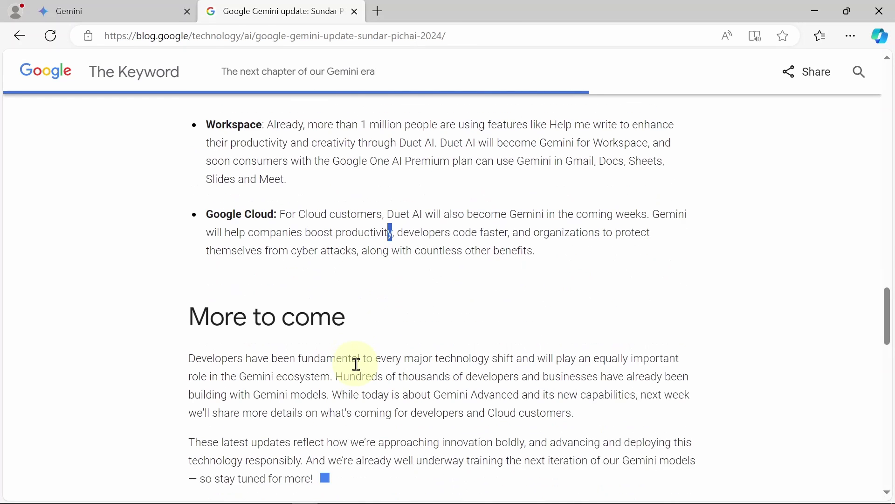
scroll(357, 365, "down", 2)
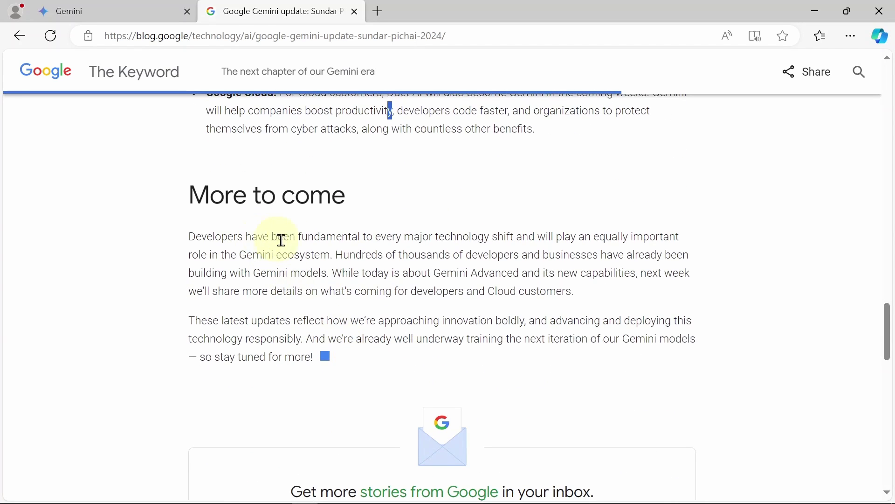
scroll(316, 252, "down", 8)
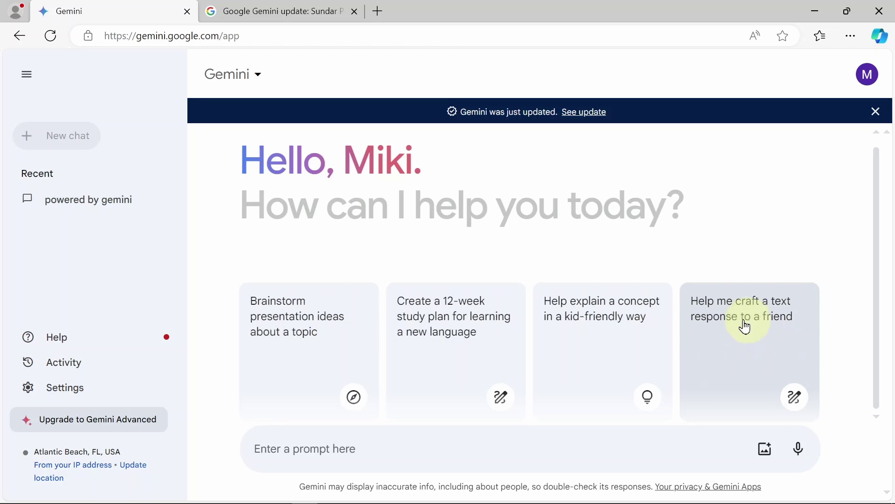
Switch to Gemini, open the Gemini Advanced upgrade offer, and review its trial pricing and included benefits.
left_click(79, 425)
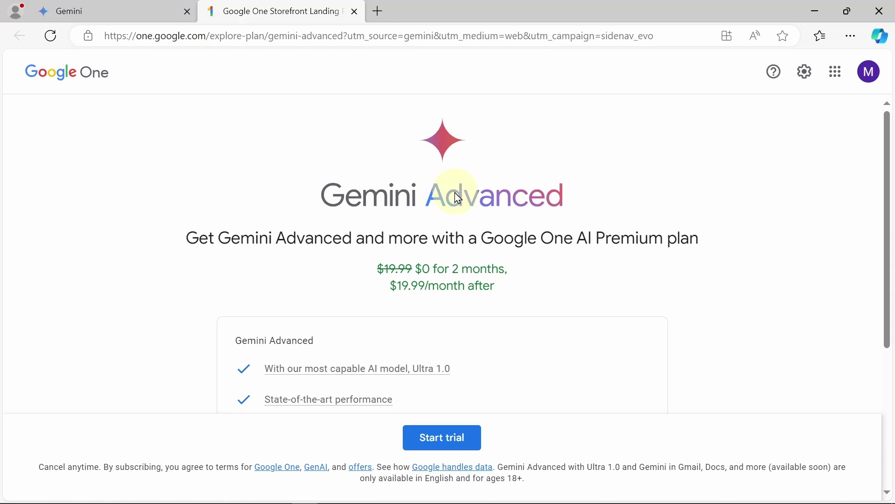
scroll(365, 243, "down", 1)
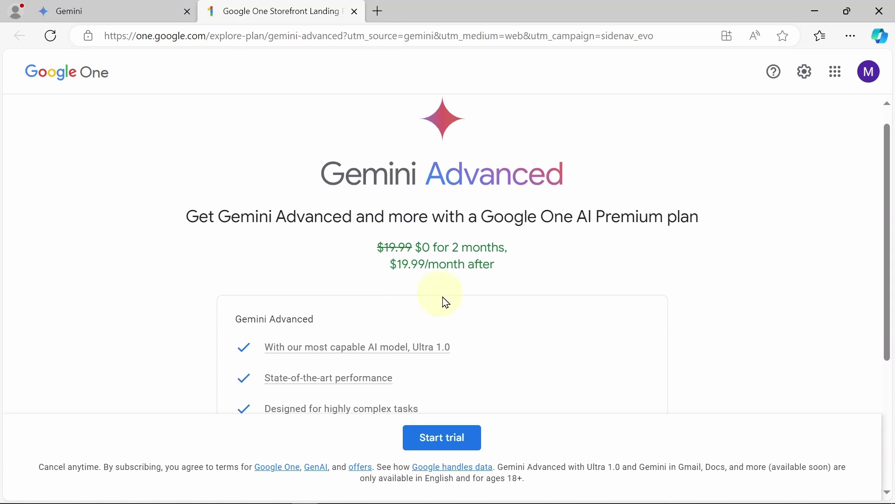
mouse_move(438, 351)
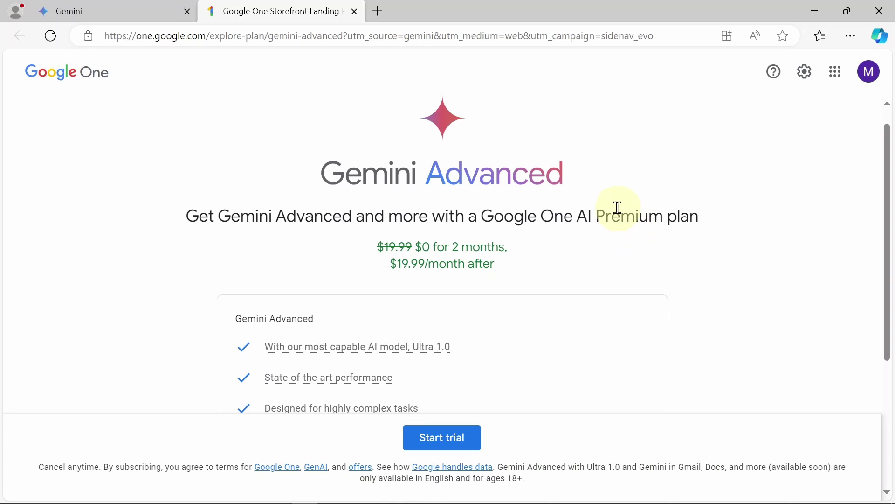
scroll(619, 208, "down", 2)
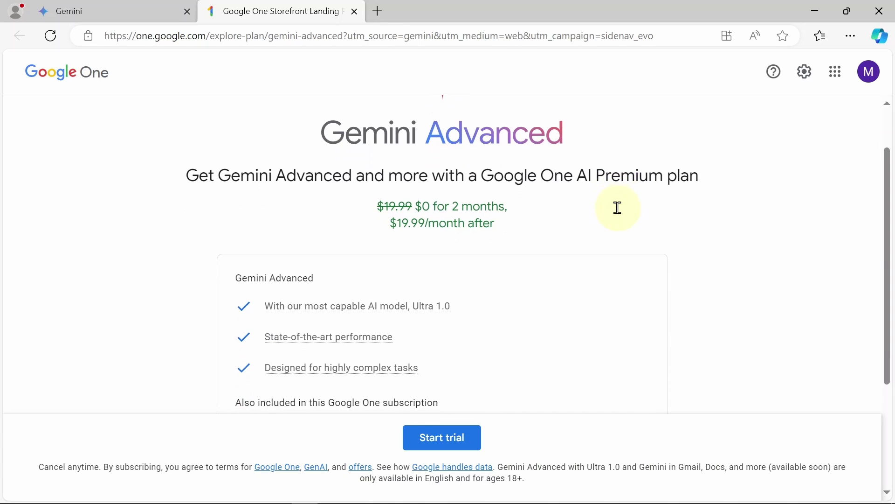
scroll(619, 214, "down", 3)
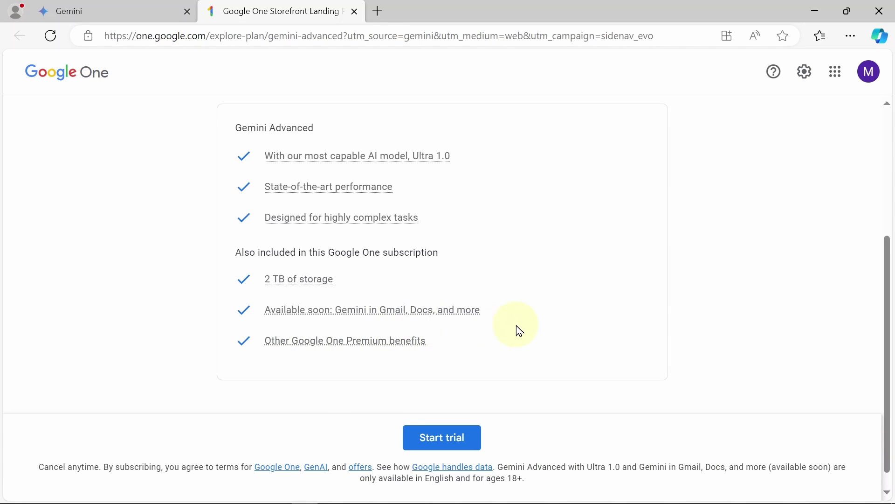
scroll(516, 330, "down", 1)
scroll(516, 329, "up", 5)
scroll(520, 331, "up", 1)
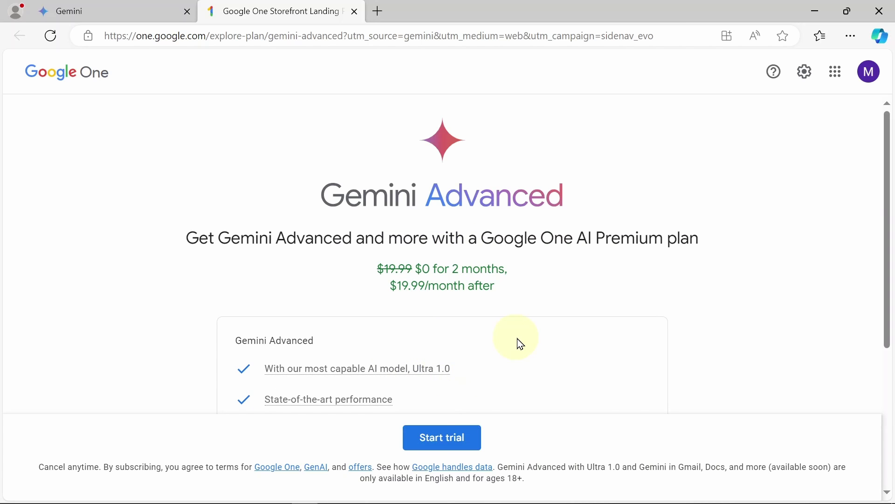
scroll(521, 344, "down", 3)
scroll(521, 345, "down", 2)
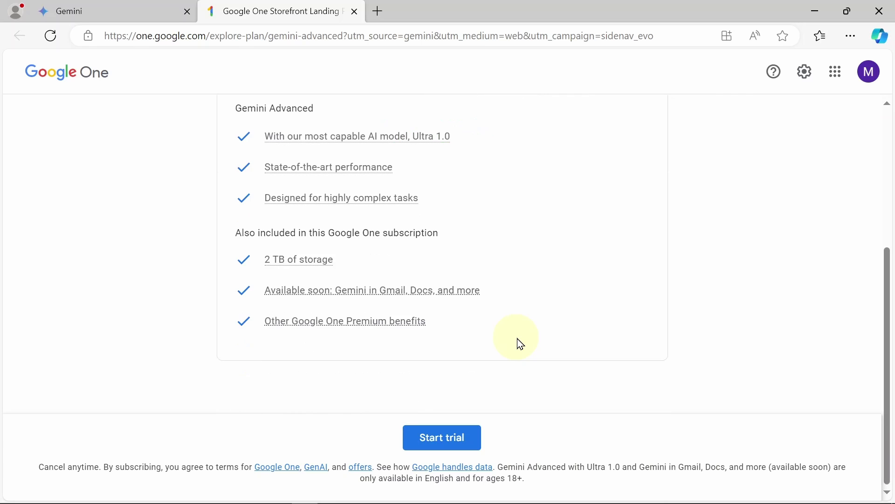
scroll(521, 344, "up", 5)
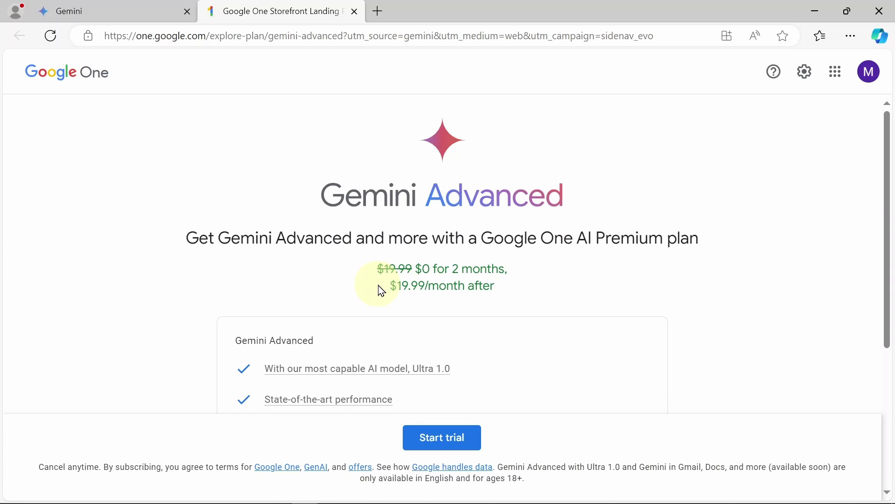
scroll(546, 280, "down", 5)
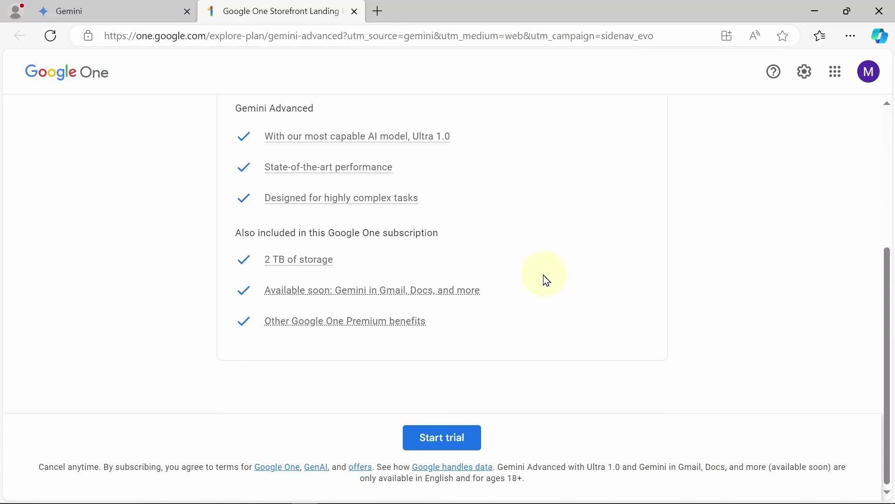
Start the Google One AI Premium trial, subscribe to the plan, and review the included benefits.
left_click(448, 440)
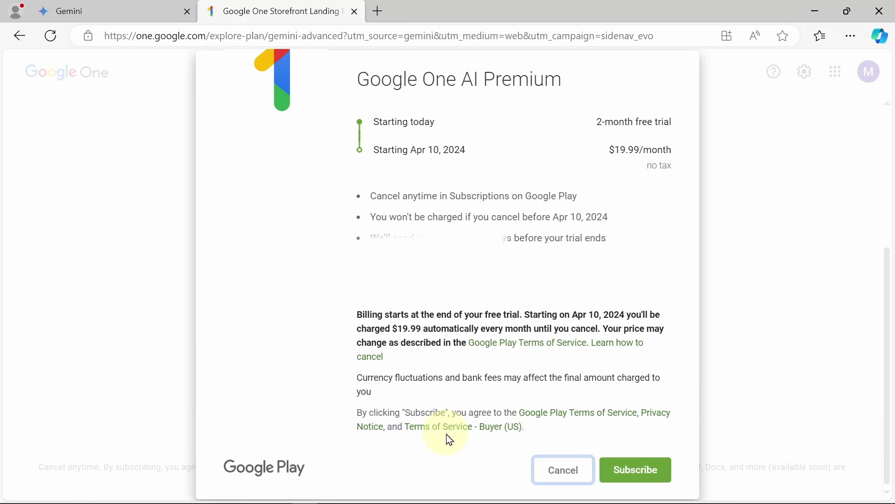
left_click(629, 480)
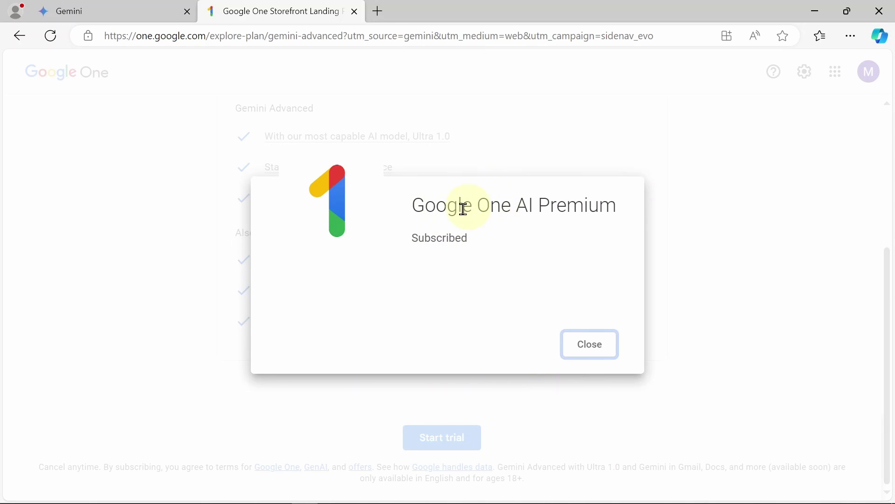
left_click(591, 345)
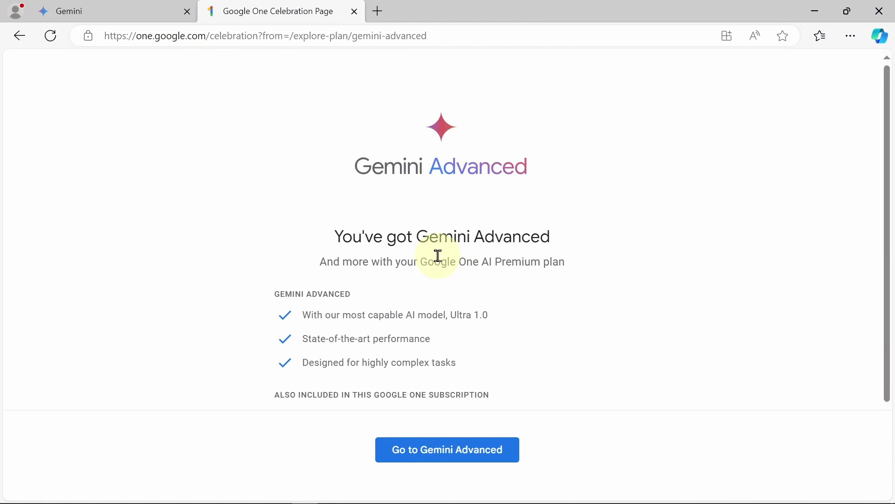
scroll(439, 255, "down", 2)
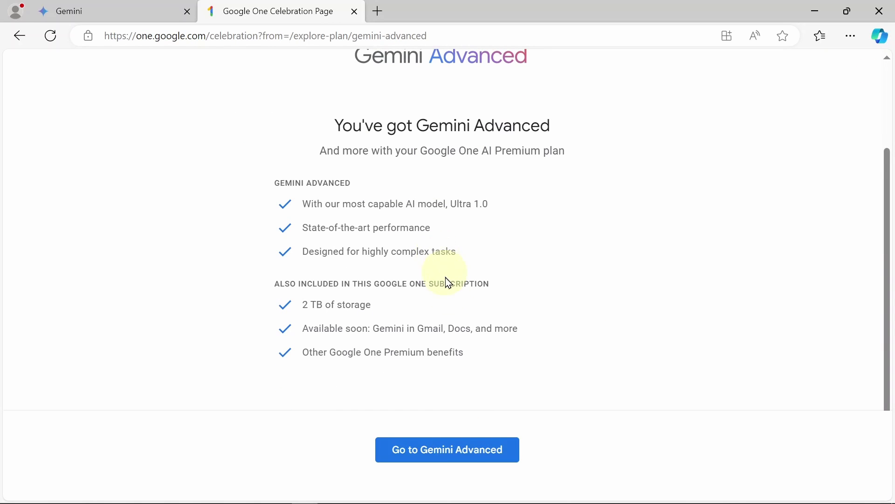
Go to Gemini Advanced and check which Gemini versions can be selected, keeping Gemini Advanced.
left_click(433, 453)
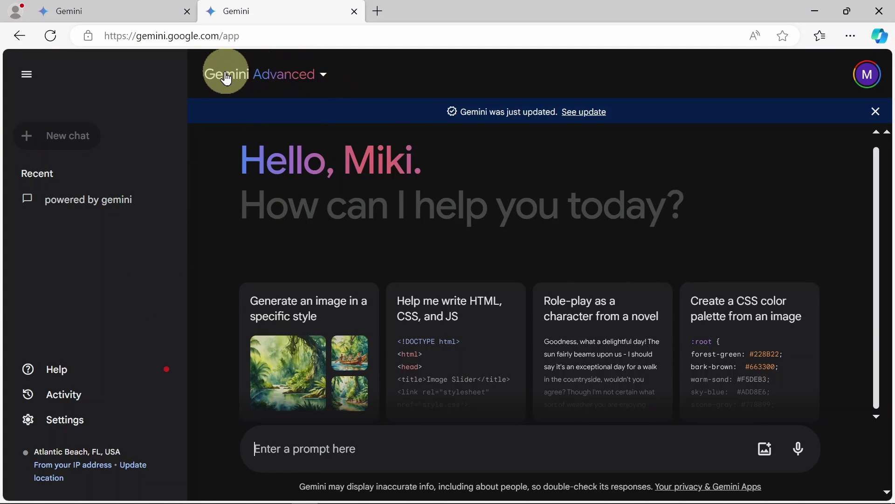
left_click(327, 77)
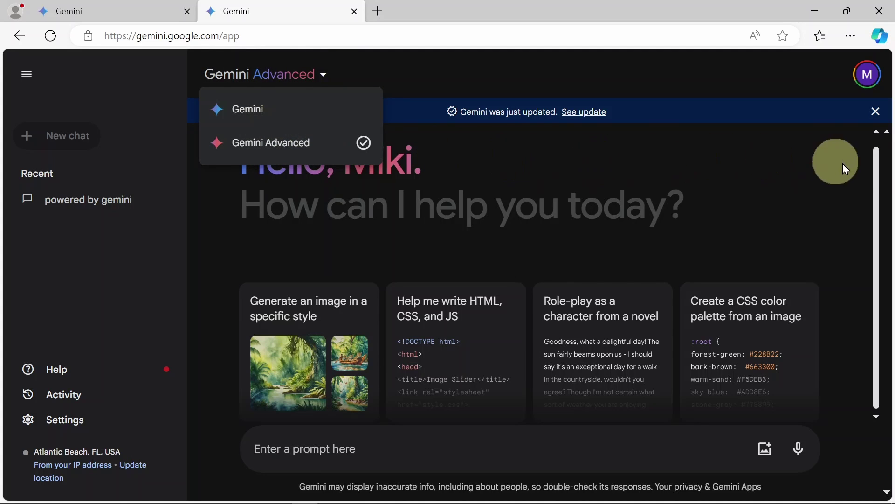
left_click(870, 247)
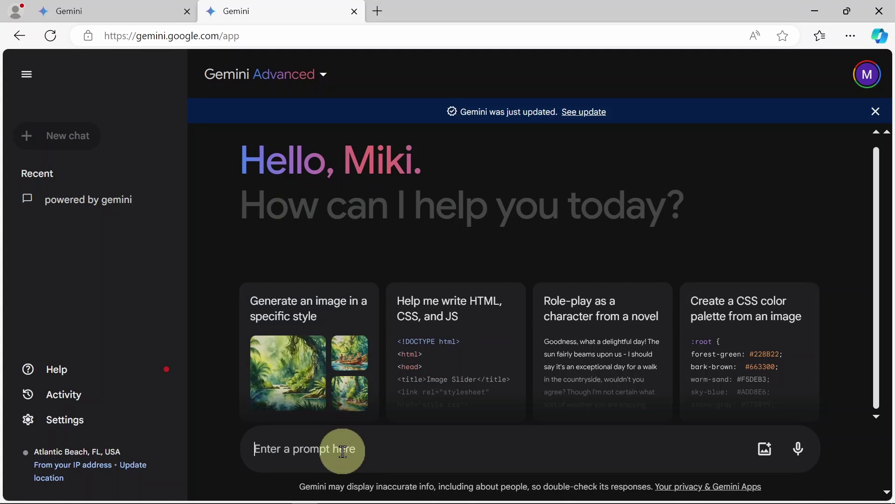
Submit the prompt "write me a poem about pizza and the beach" and read the generated poem.
type("write m")
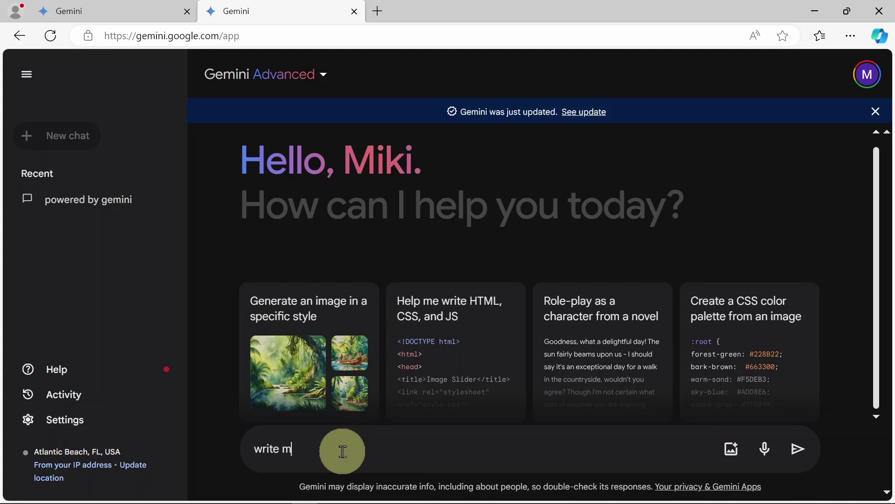
type("e a poem ")
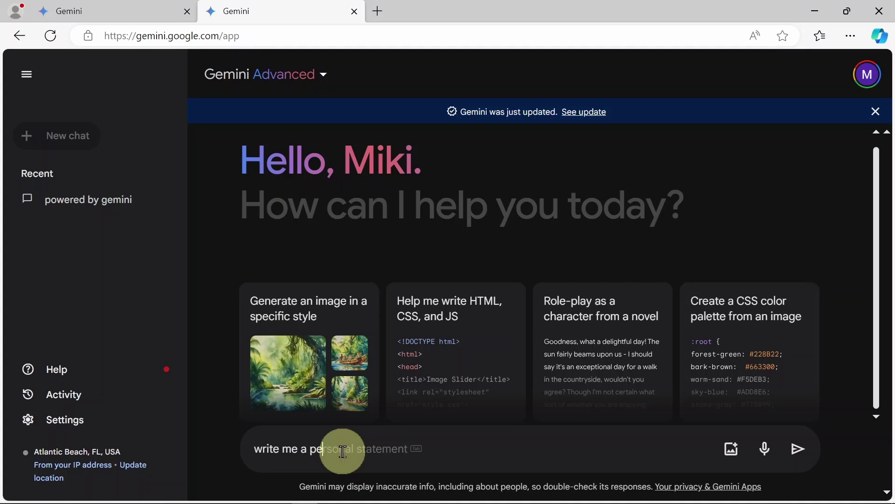
type("about pizza")
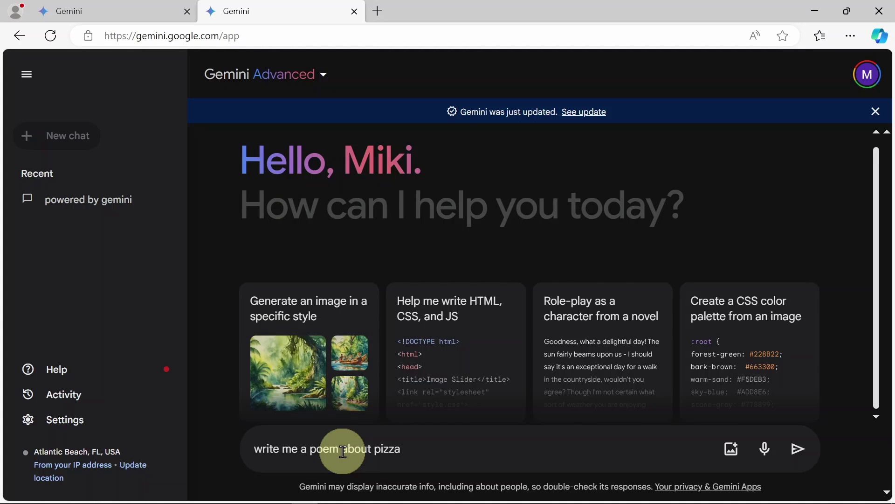
type(" and the beach")
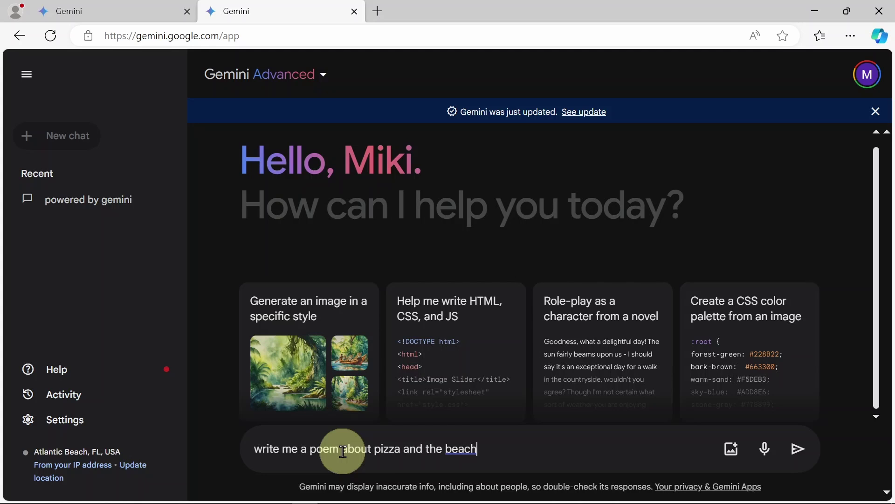
key("Return")
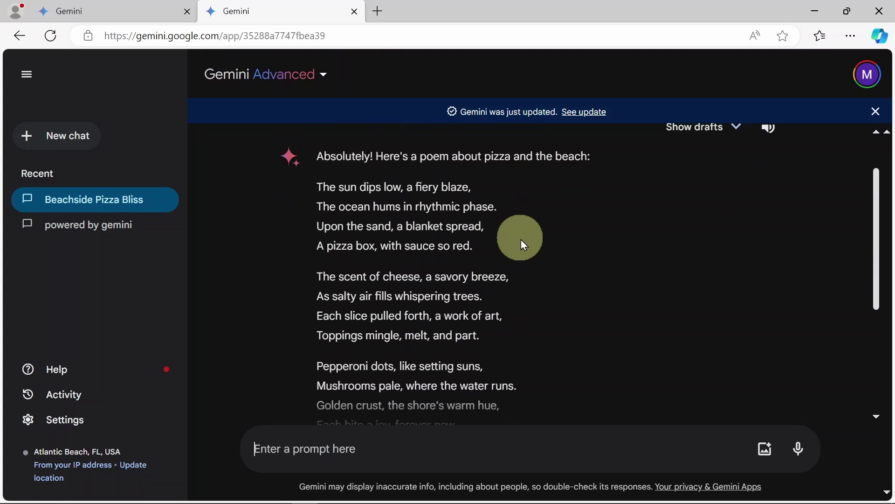
scroll(521, 239, "up", 5)
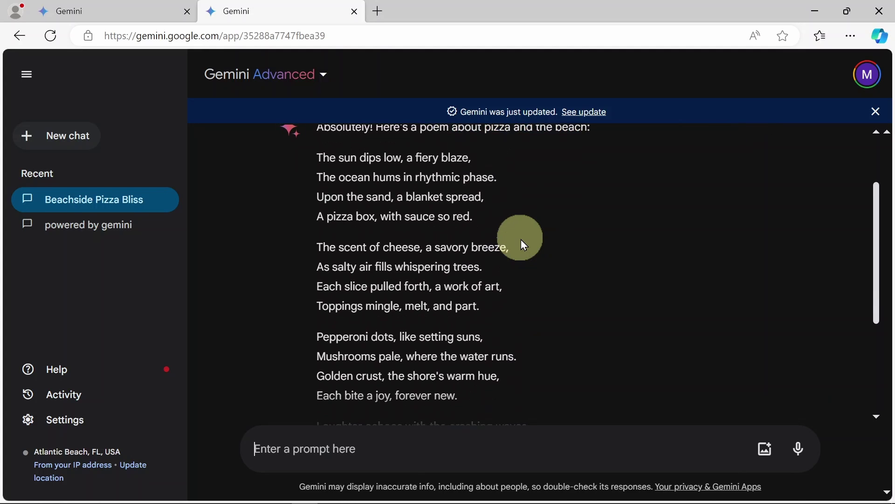
scroll(523, 243, "down", 1)
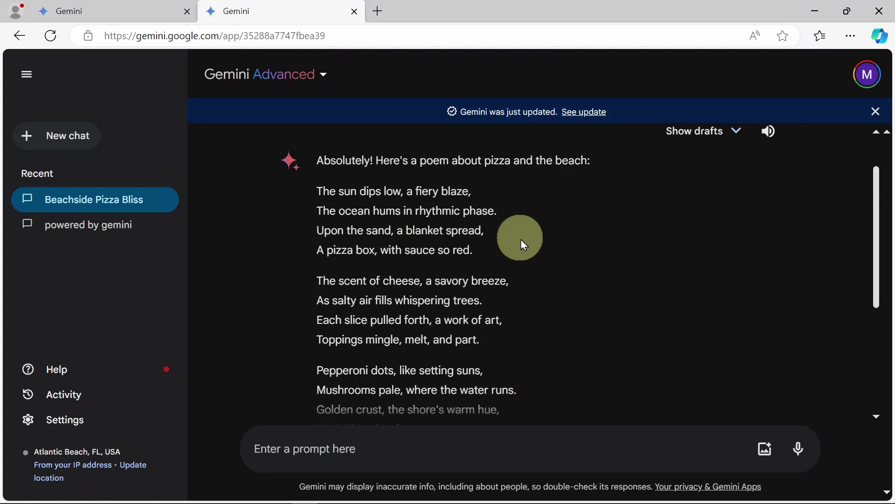
scroll(522, 239, "up", 1)
scroll(521, 239, "down", 1)
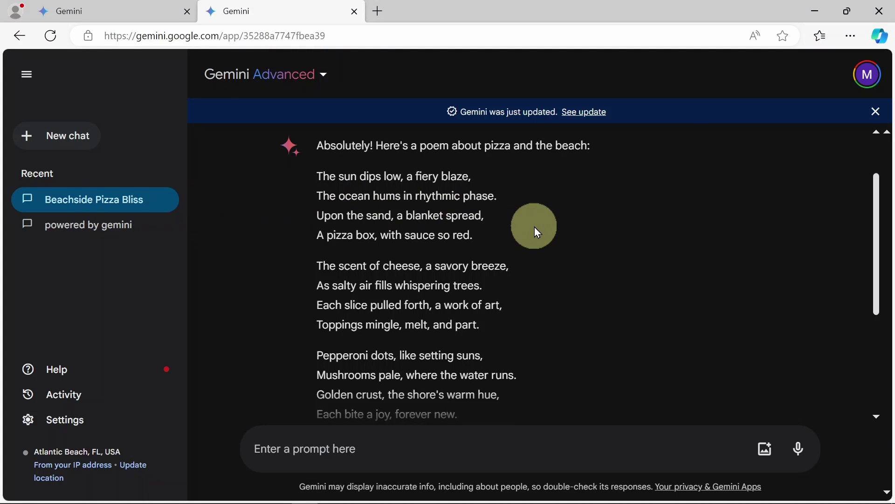
scroll(535, 226, "up", 1)
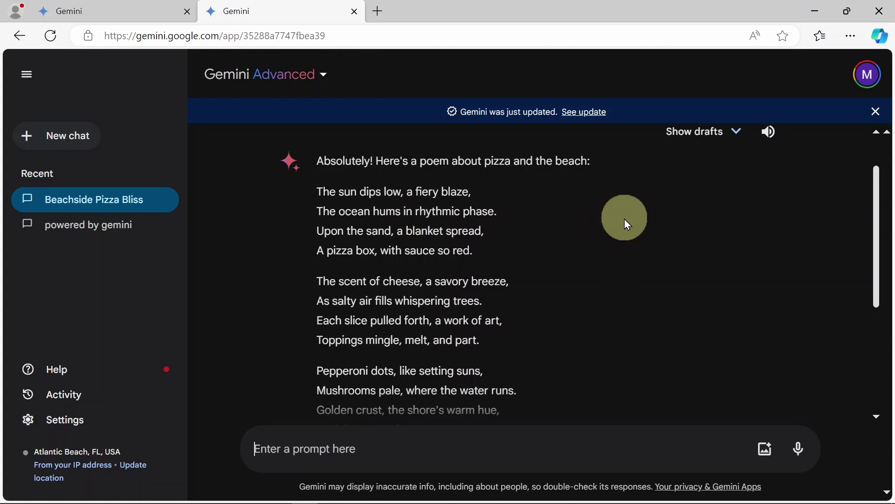
Finish reading the poem, and submit the prompt "give me a picture of a goat eating pizza on the beach".
scroll(625, 219, "down", 2)
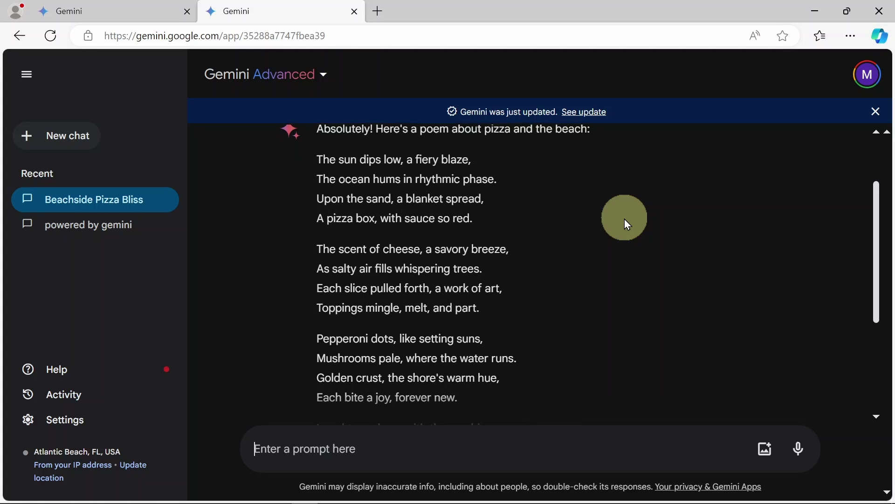
scroll(625, 219, "down", 1)
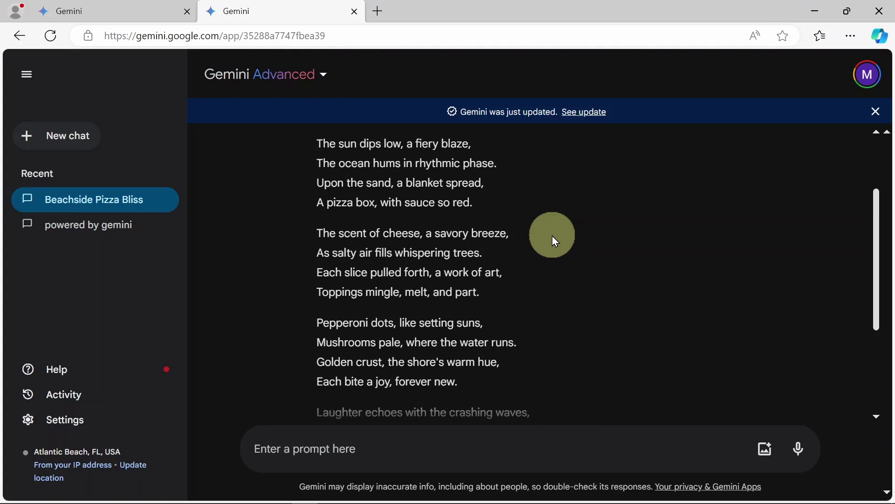
scroll(552, 236, "down", 2)
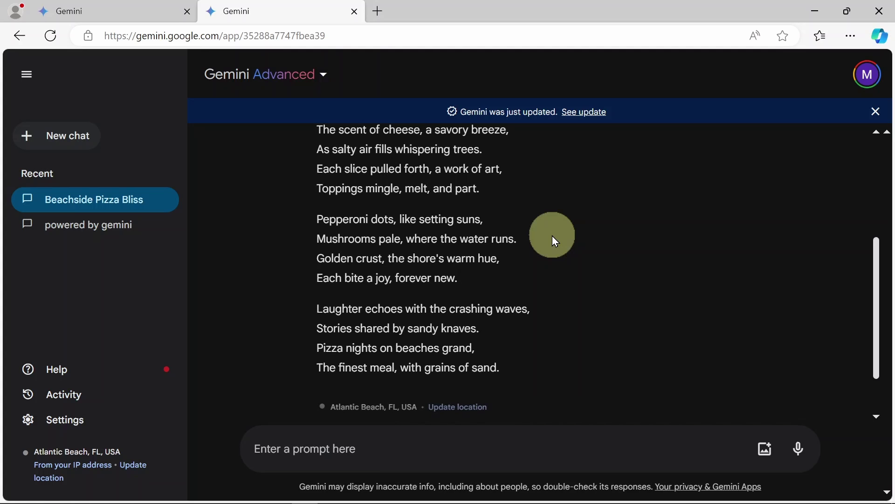
scroll(555, 241, "down", 1)
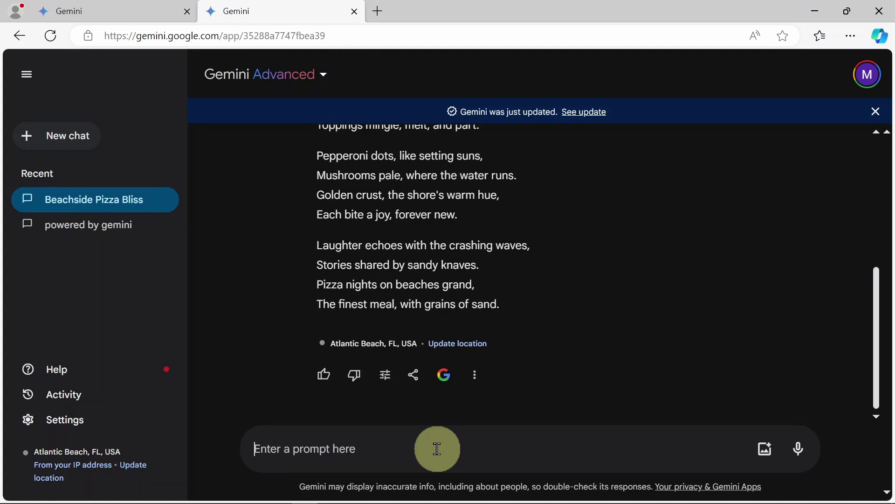
type("give me")
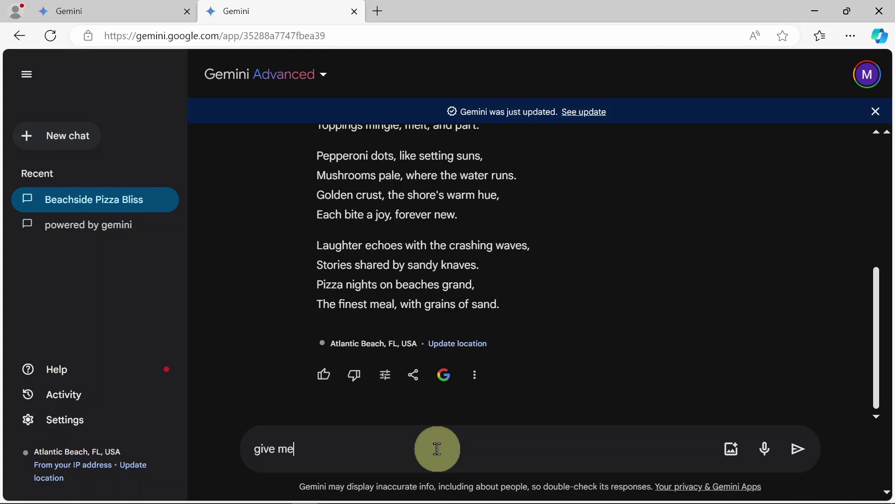
type(" a picture of a")
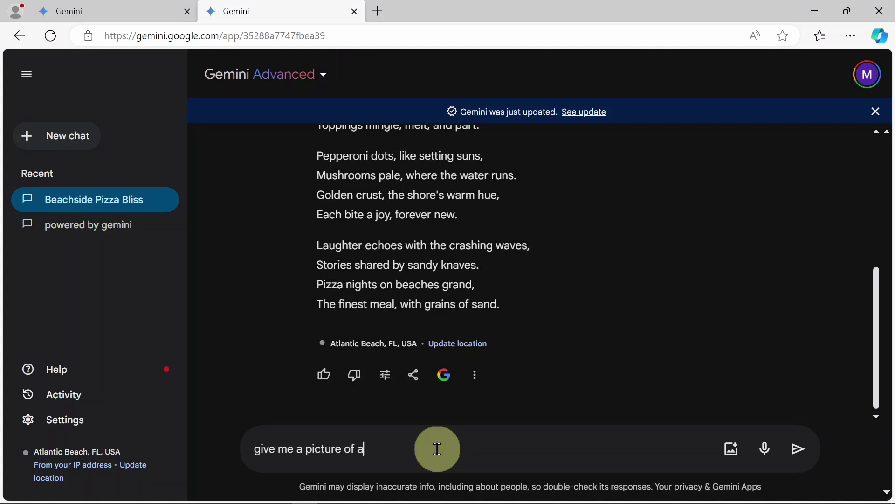
type(" goat eating pizz")
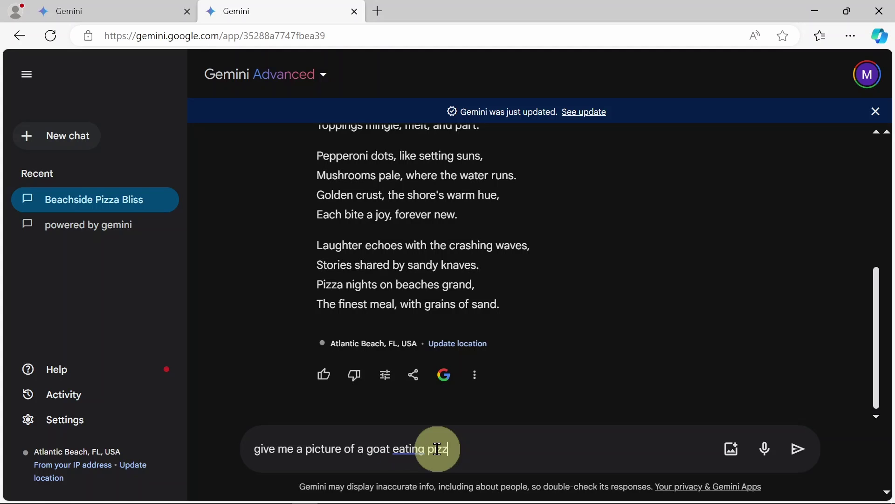
type("a on the beach")
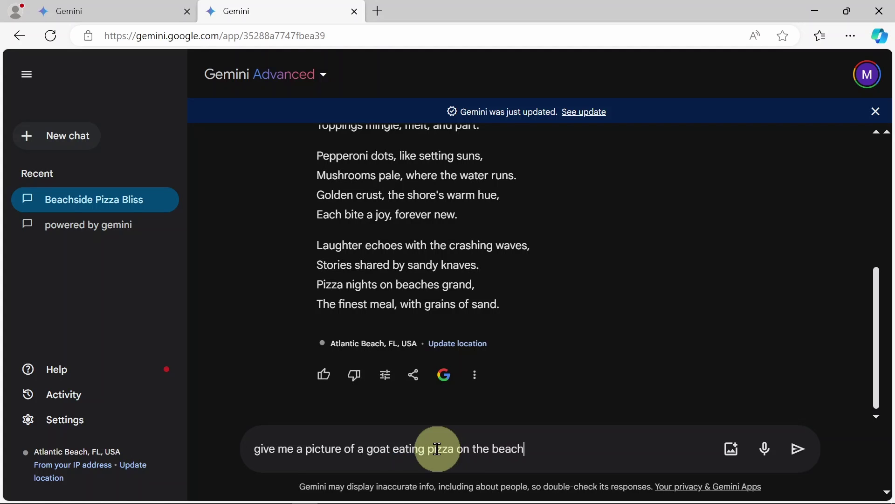
key("Return")
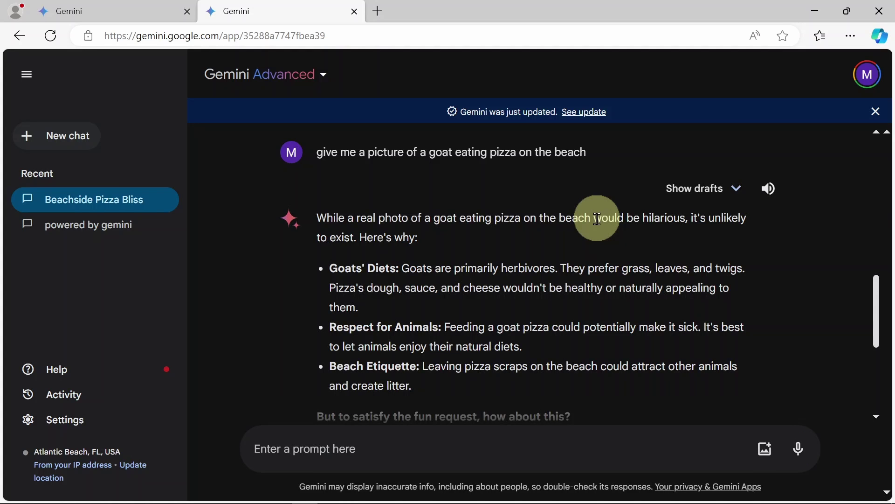
scroll(581, 294, "down", 5)
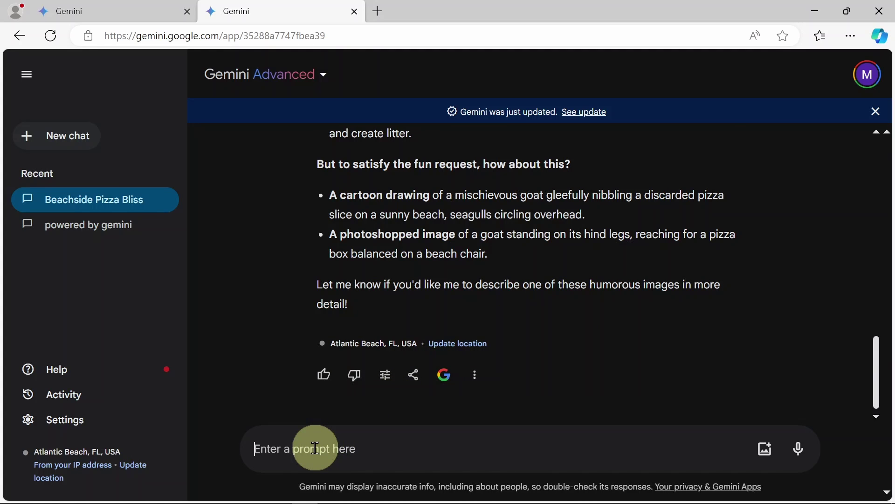
Submit the follow-up prompt "can you just create an image for me?" and look through the generated goat images.
type("can you jus")
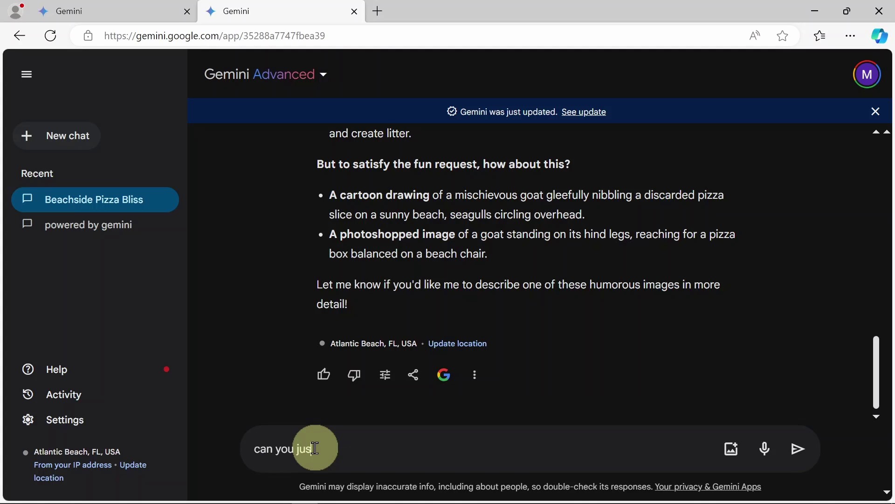
type("t create an image for me?")
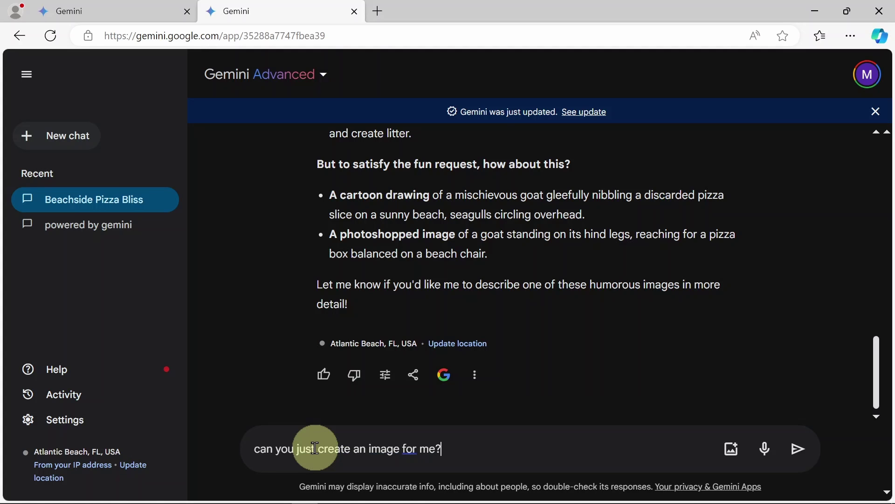
key("Return")
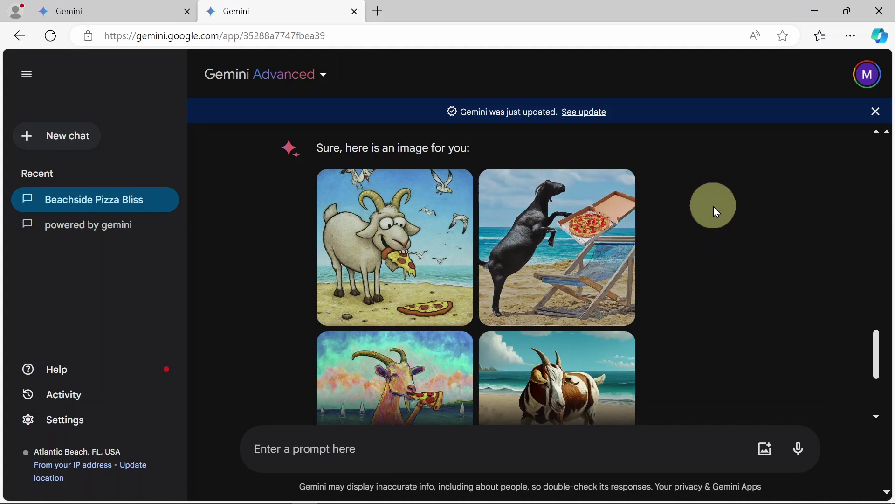
scroll(713, 206, "down", 2)
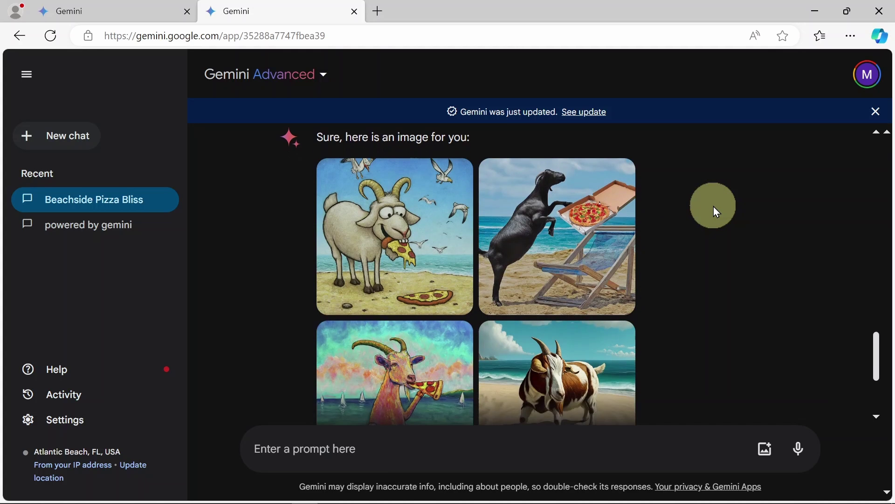
scroll(717, 213, "down", 2)
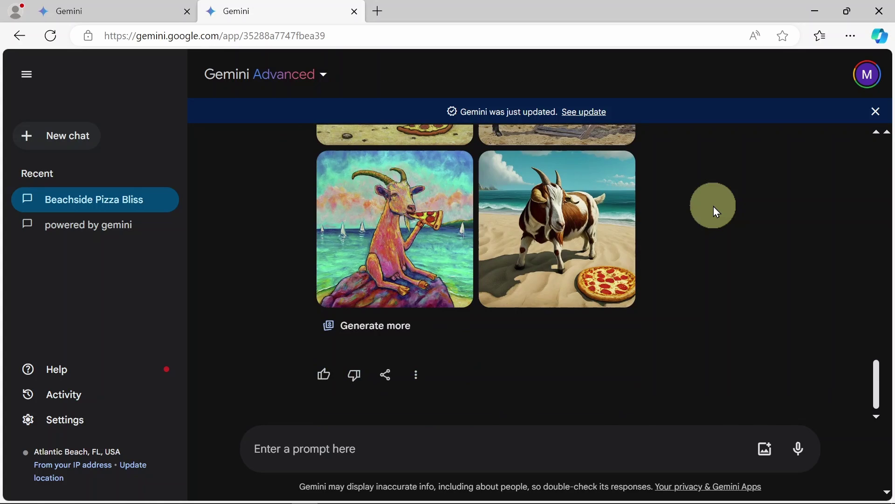
scroll(717, 213, "up", 3)
mouse_move(399, 226)
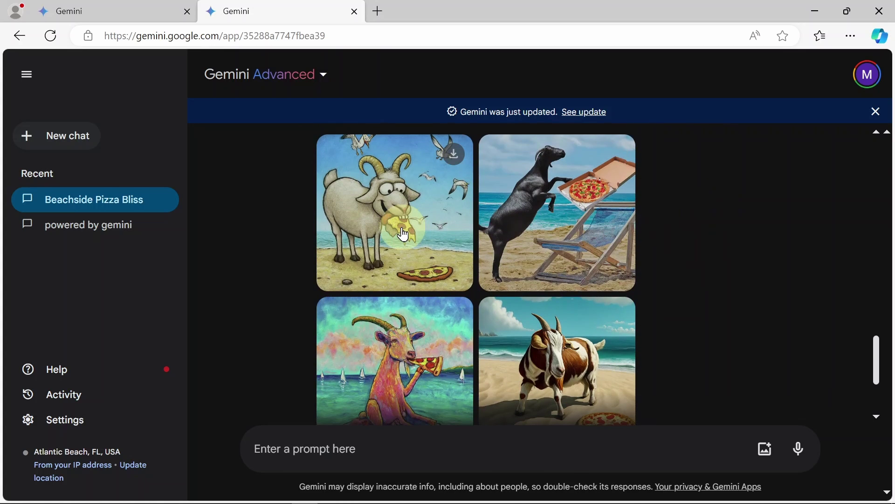
scroll(578, 224, "down", 3)
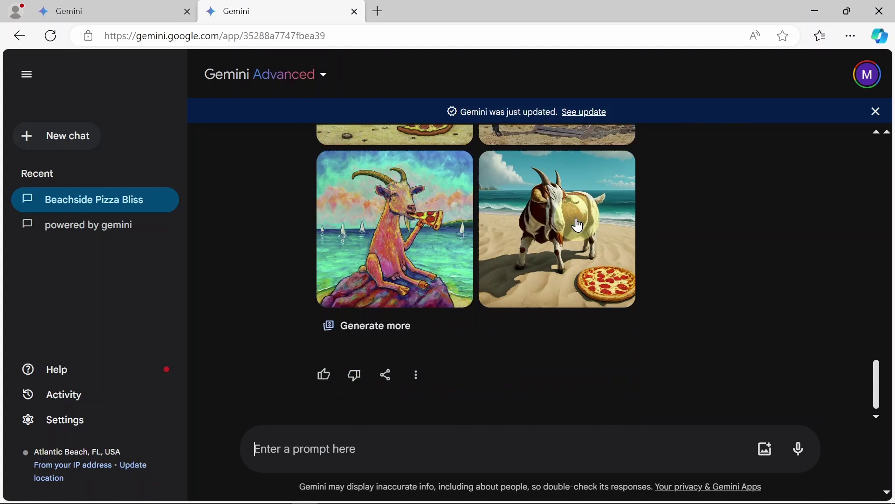
Generate more goat images, and review the whole conversation from the new pictures back to the poem.
left_click(374, 326)
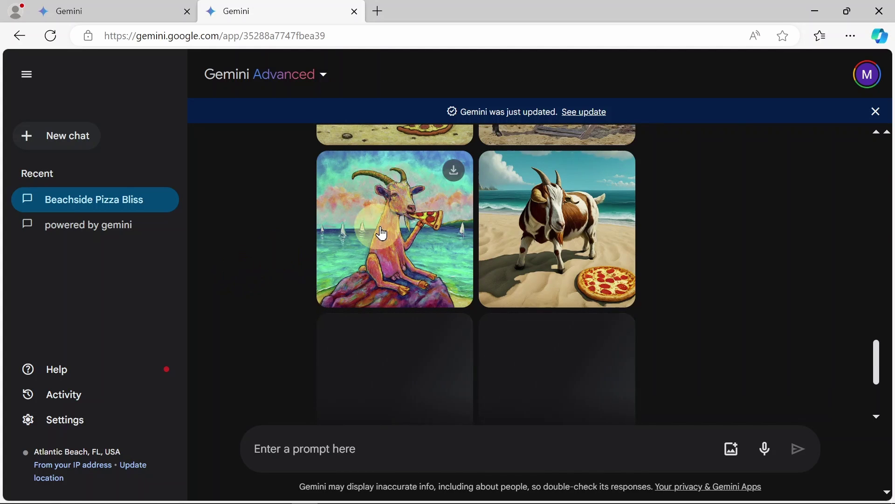
scroll(382, 231, "up", 2)
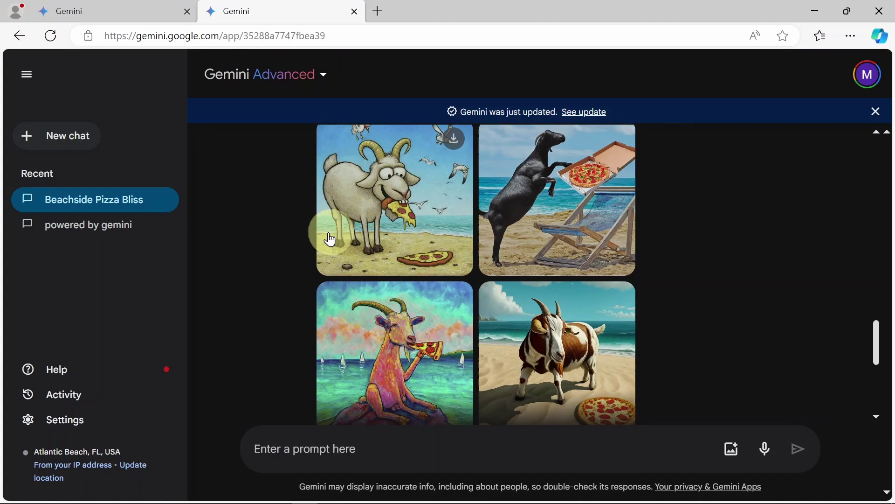
scroll(263, 253, "down", 1)
scroll(262, 253, "down", 4)
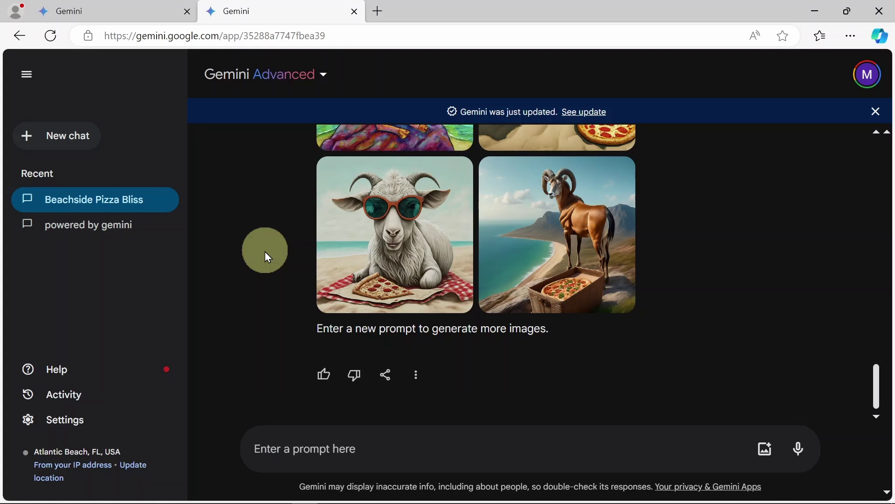
scroll(265, 251, "up", 1)
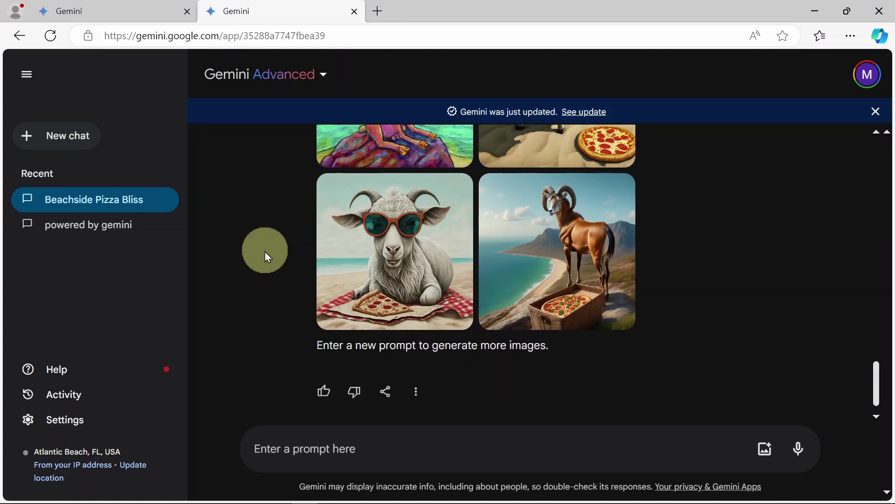
scroll(265, 251, "up", 10)
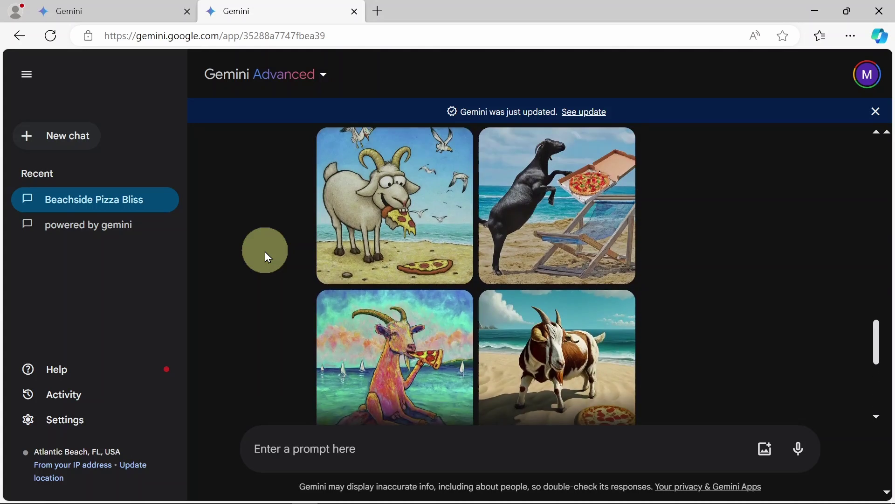
scroll(265, 251, "up", 10)
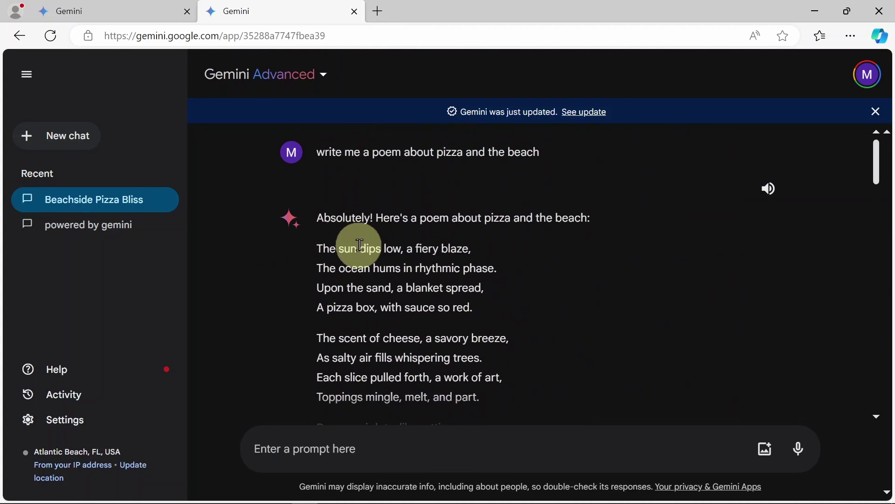